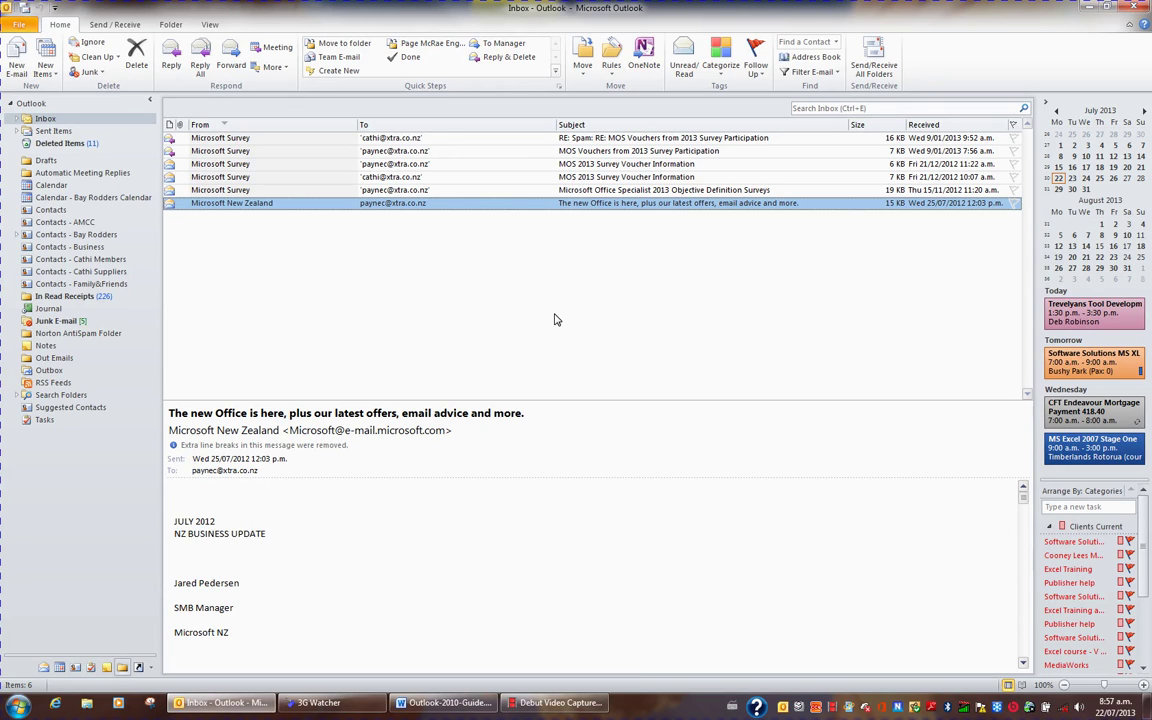
Step: Open the Address Book from the Find group on the Home tab
{"action": "left_click", "coordinate": [553, 317]}
Step: Close the Address Book and switch to the Contacts folder listing all 103 contacts
{"action": "left_click", "coordinate": [818, 60]}
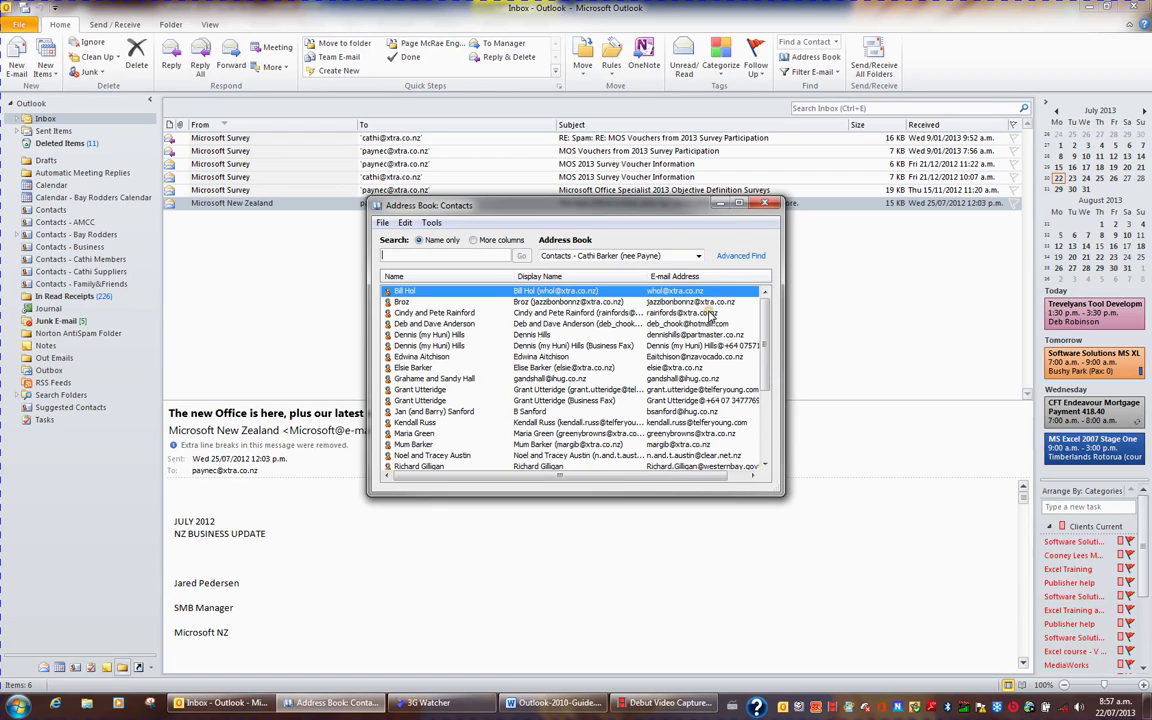
{"action": "left_click", "coordinate": [770, 204]}
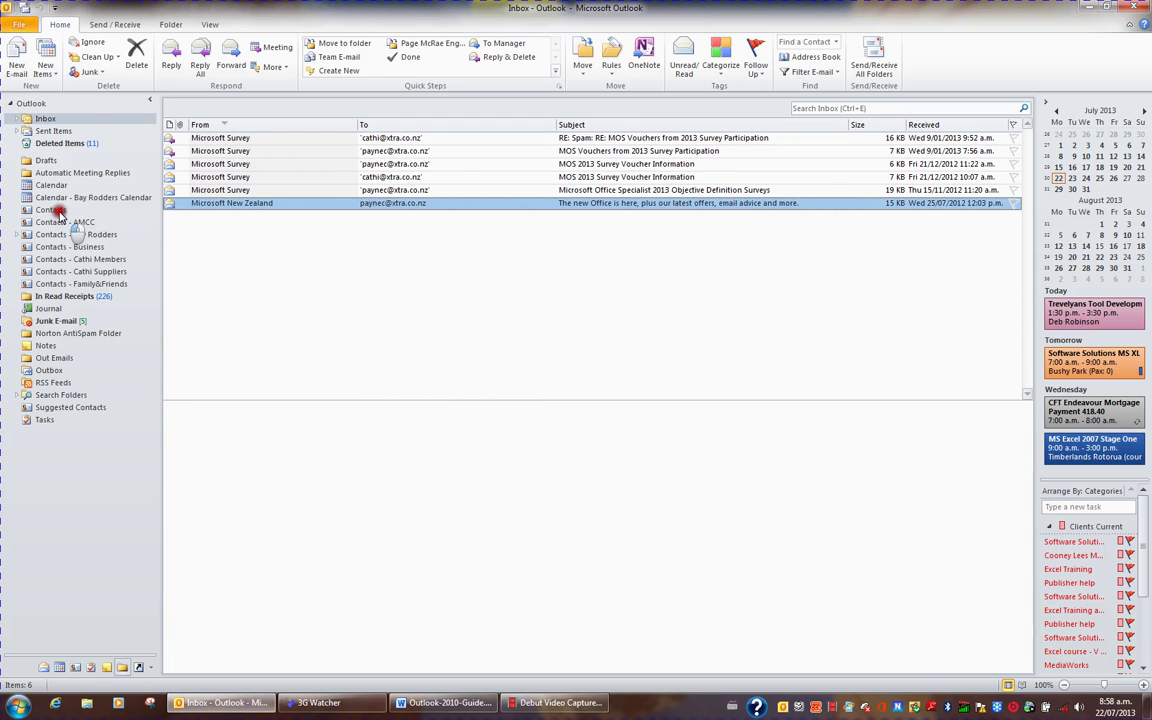
{"action": "left_click", "coordinate": [60, 212]}
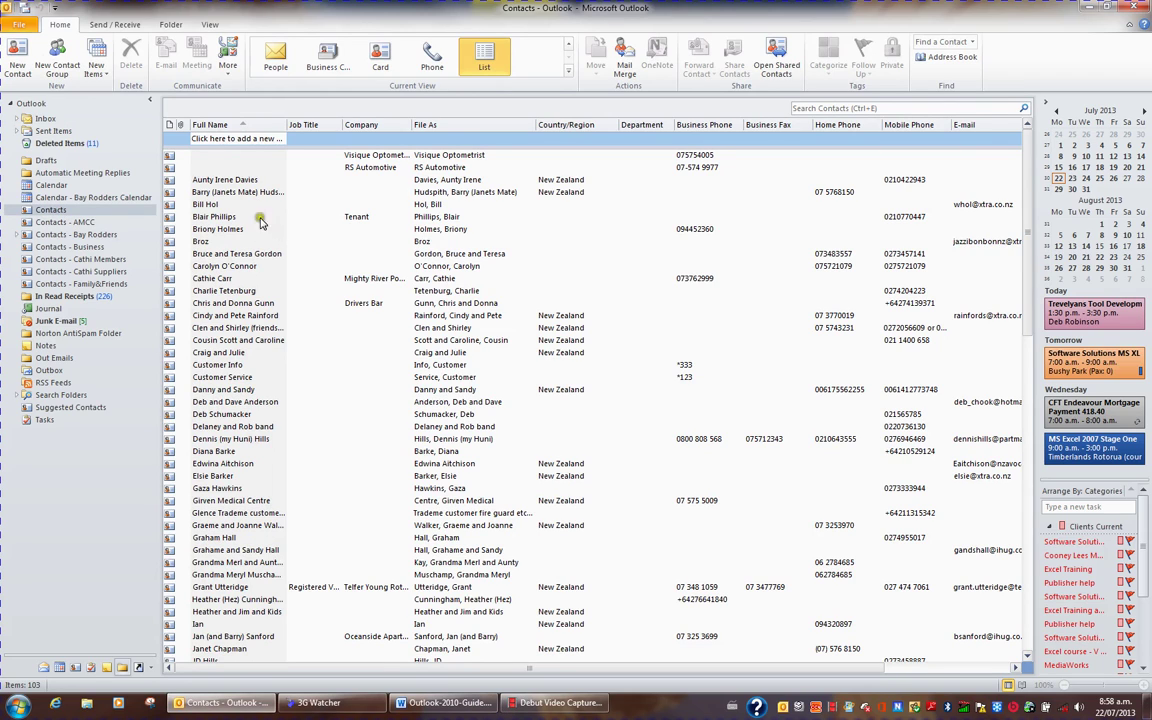
Step: Create a new contact with the person's full name, company Software Solutions Rotorua Limited, job title Director
{"action": "left_click", "coordinate": [20, 62]}
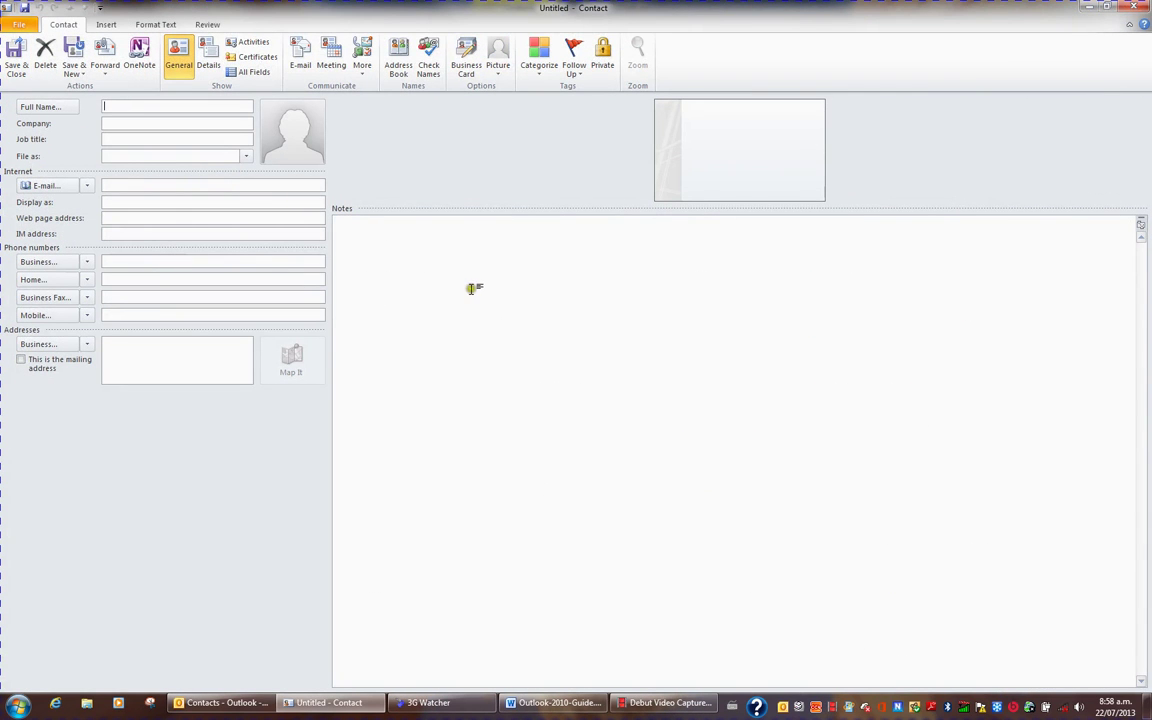
{"action": "left_click", "coordinate": [158, 123]}
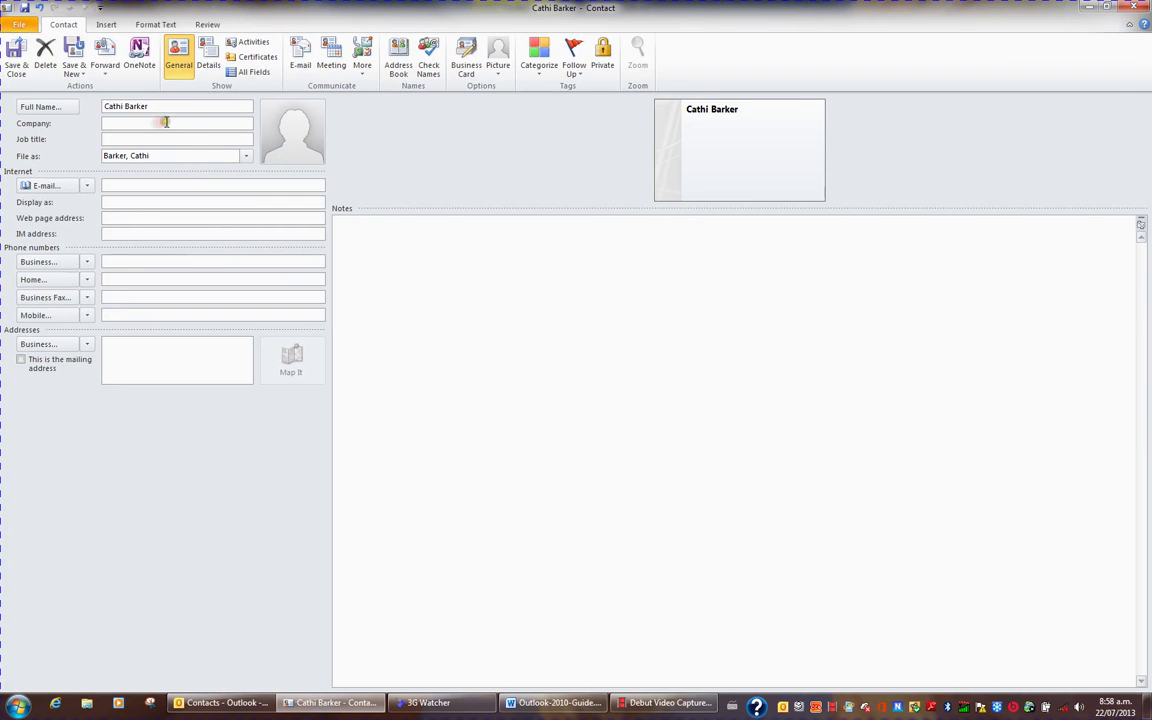
{"action": "type", "text": "Software Solutions Rotorua Limited"}
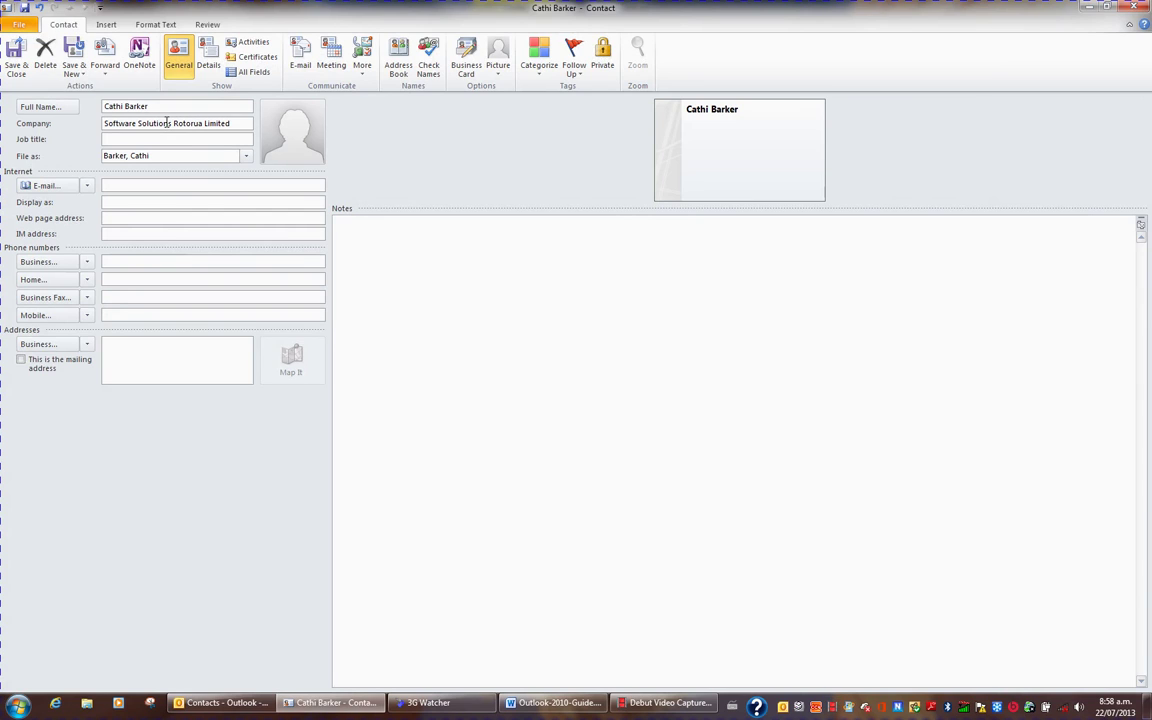
{"action": "left_click", "coordinate": [136, 139]}
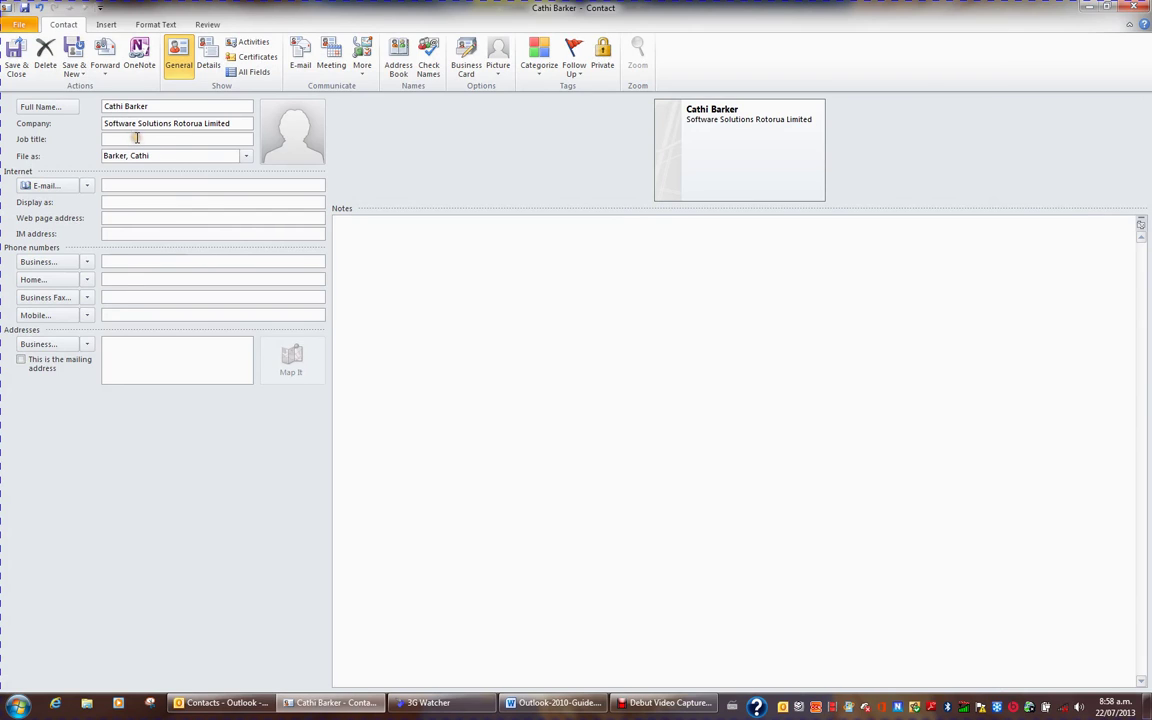
{"action": "type", "text": "Director"}
{"action": "left_click", "coordinate": [140, 184]}
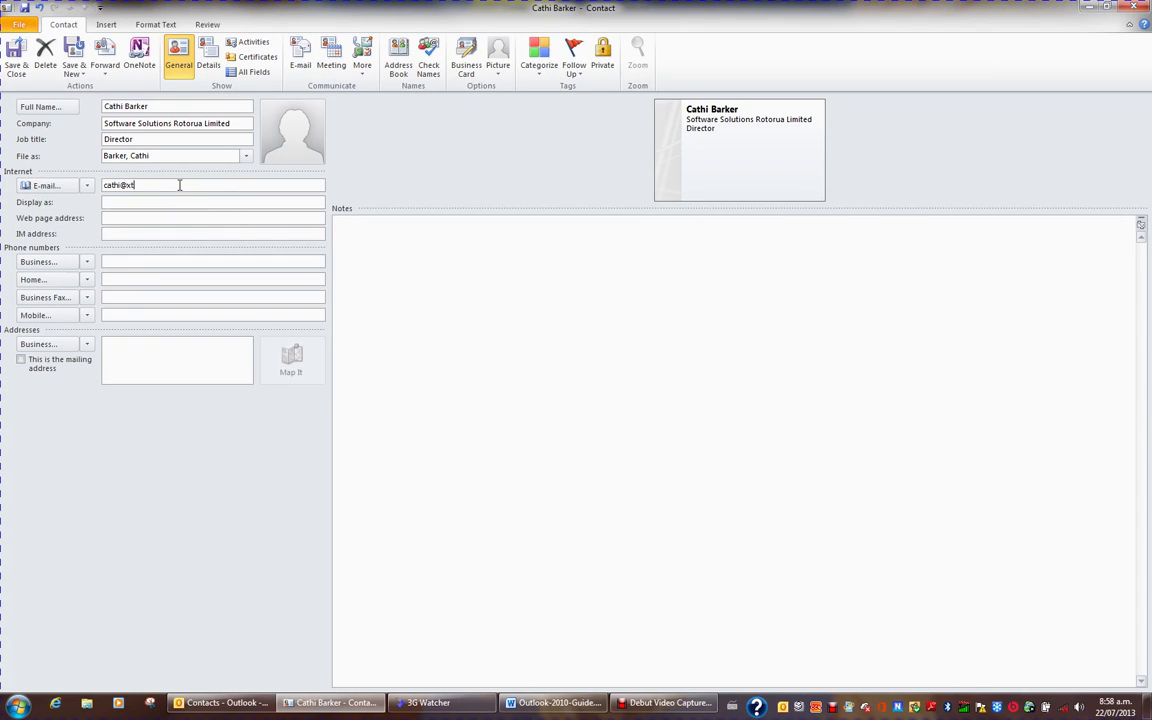
Step: Enter the contact's three e-mail addresses in the E-mail, E-mail 2 and E-mail 3 slots
{"action": "left_click", "coordinate": [87, 185]}
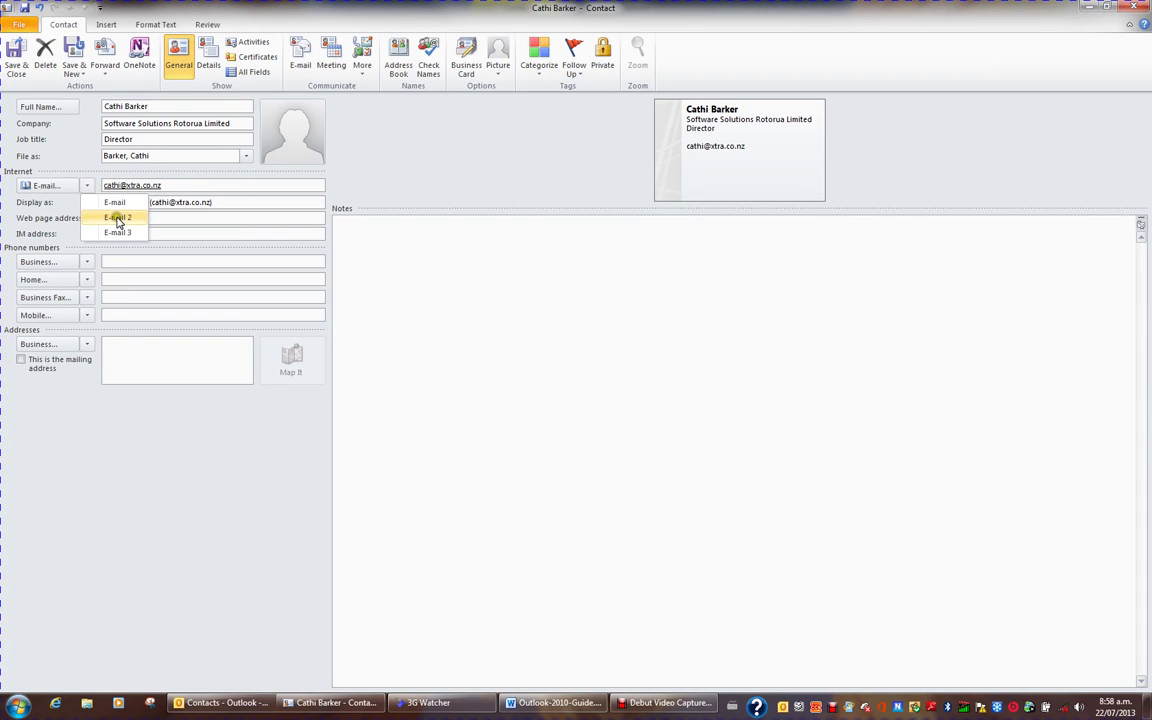
{"action": "left_click", "coordinate": [117, 218]}
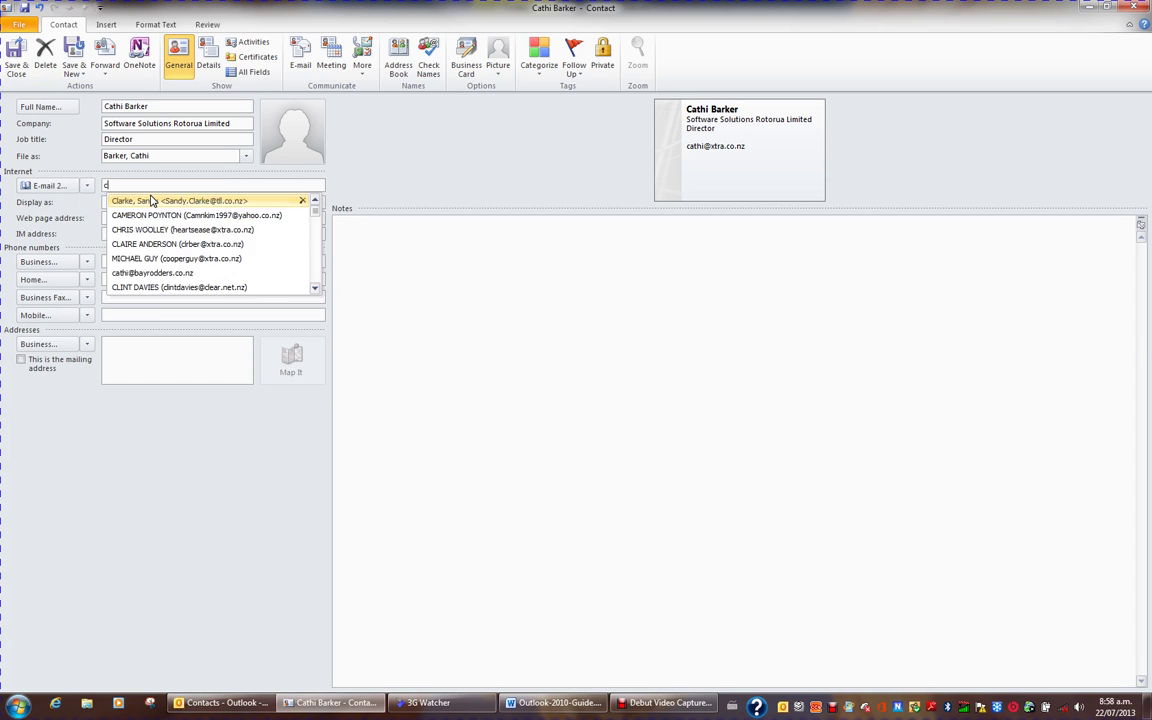
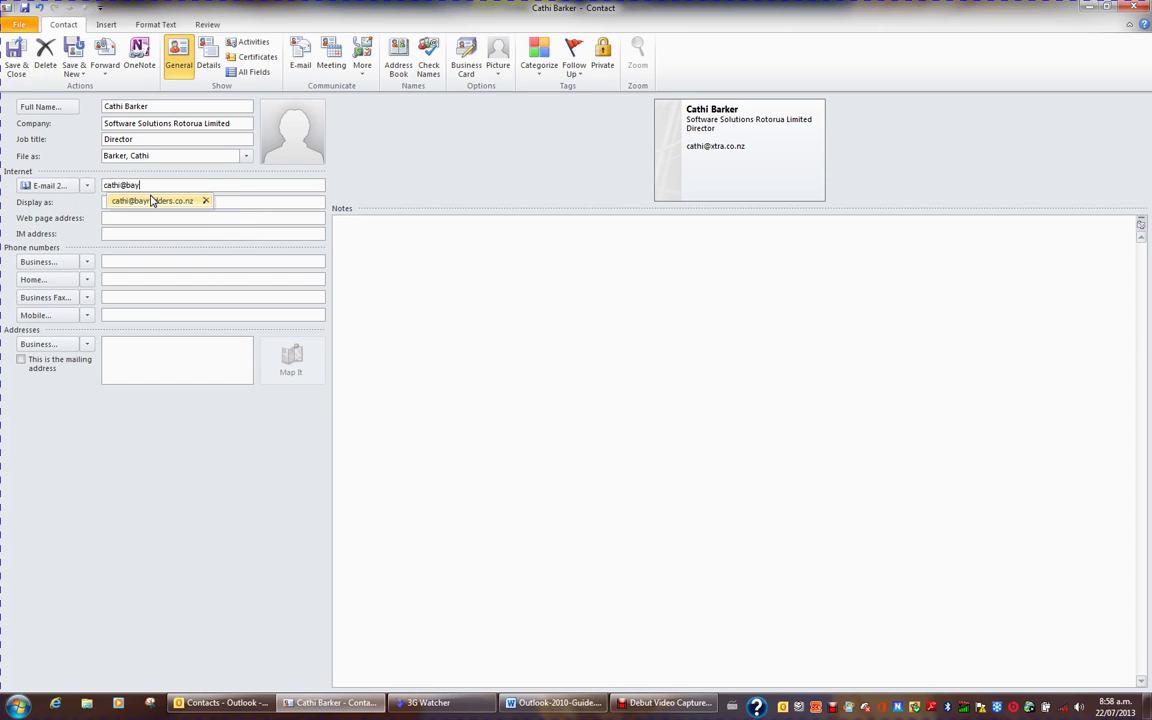
{"action": "left_click", "coordinate": [87, 185]}
{"action": "left_click", "coordinate": [112, 233]}
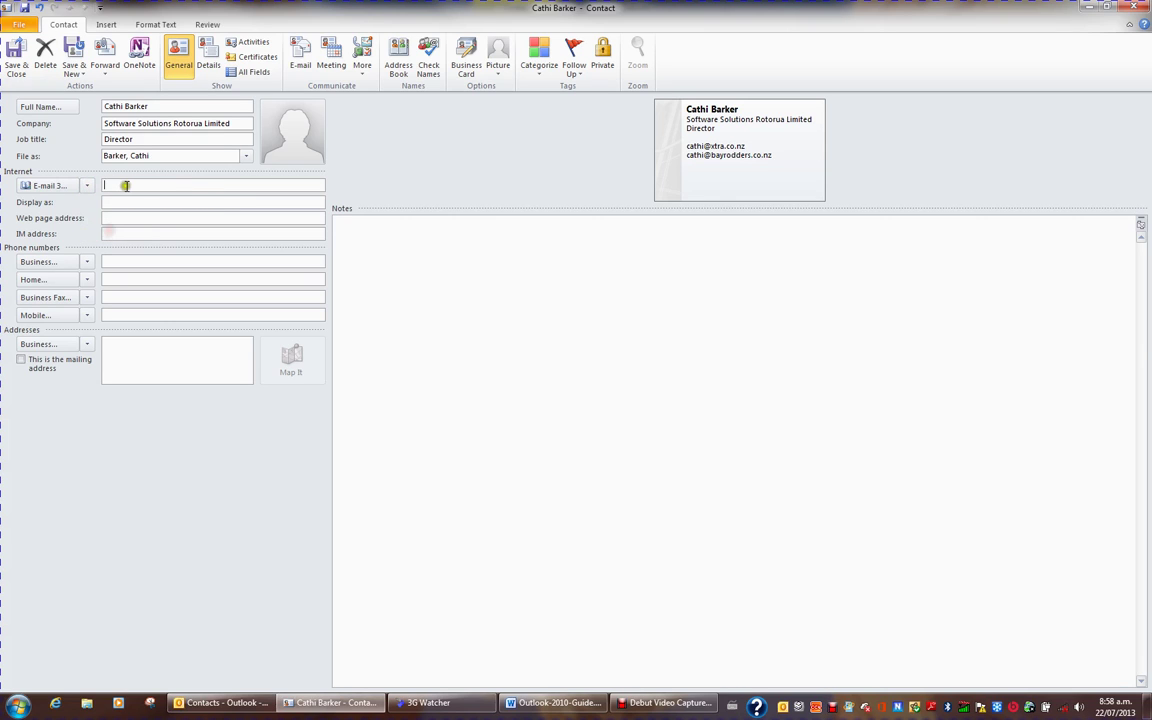
{"action": "key", "text": "Tab"}
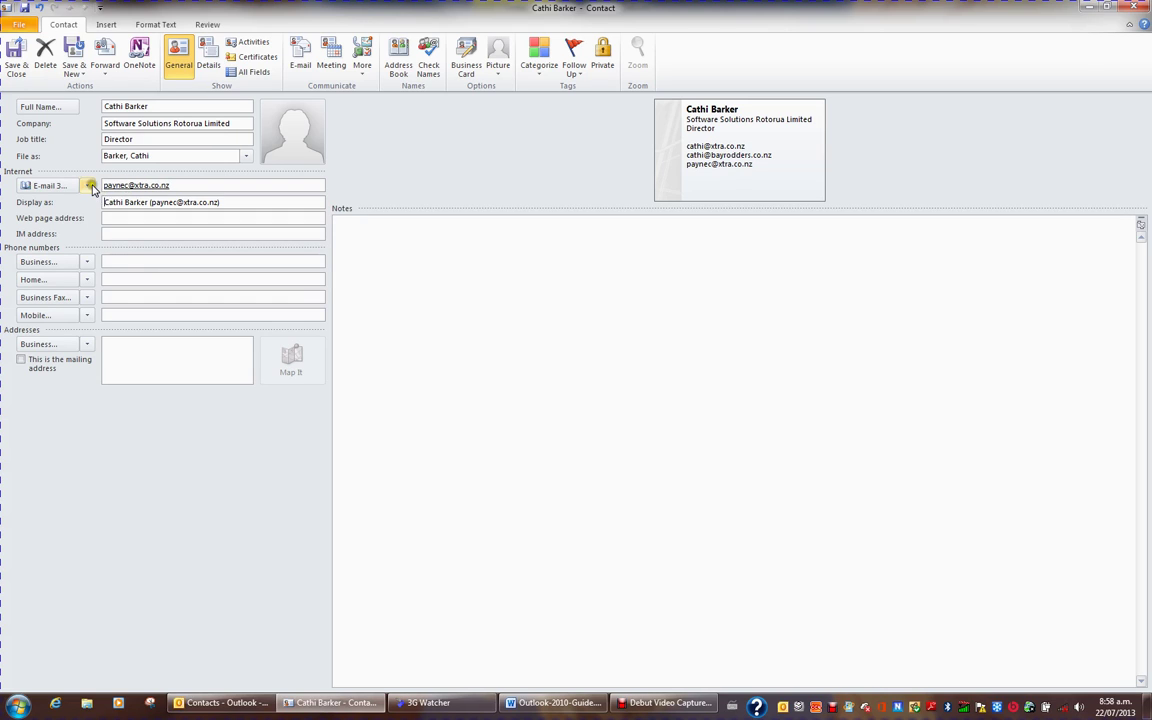
{"action": "left_click", "coordinate": [89, 186]}
{"action": "left_click", "coordinate": [118, 199]}
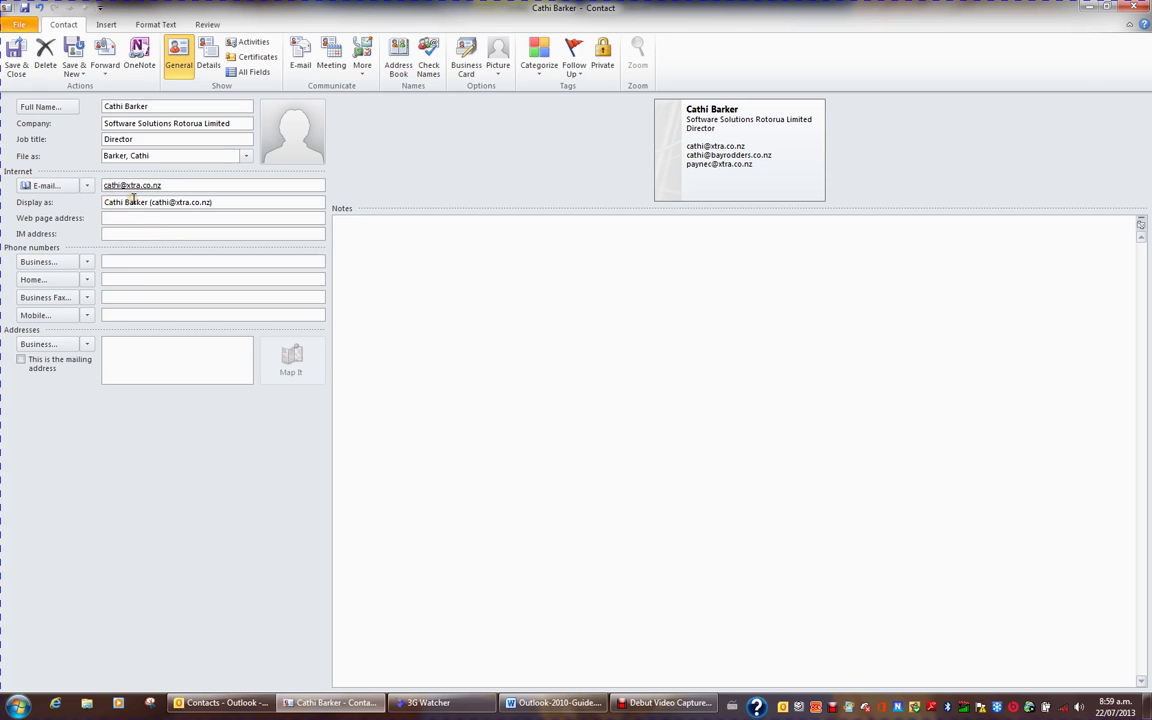
{"action": "left_click", "coordinate": [134, 218]}
{"action": "type", "text": "www.softwaresolutions.co.nz"}
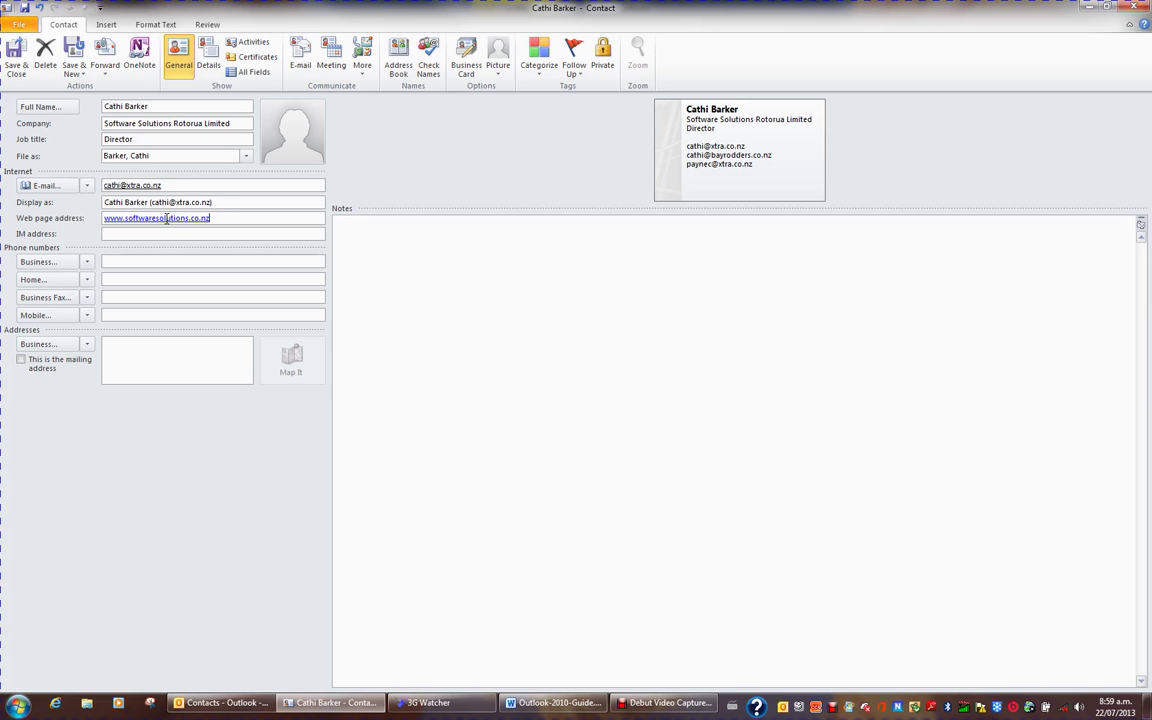
Step: Fill in the contact's business, home, business fax and mobile phone numbers
{"action": "left_click", "coordinate": [140, 261]}
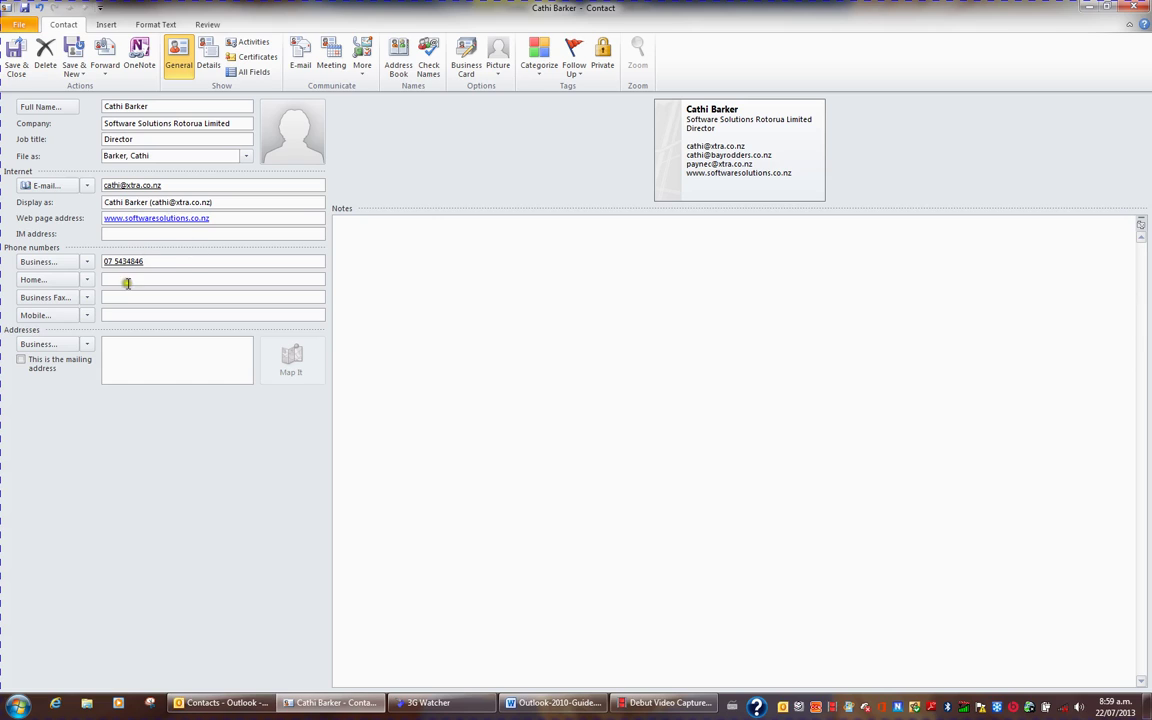
{"action": "left_click", "coordinate": [127, 279]}
{"action": "left_click", "coordinate": [139, 297]}
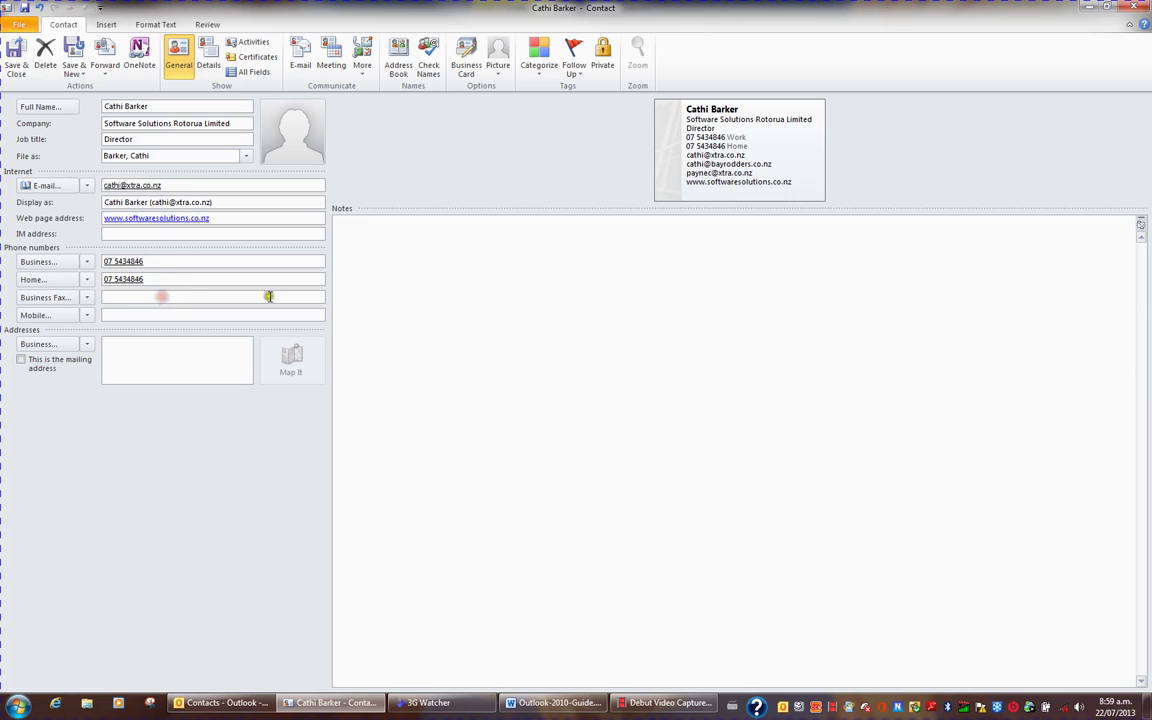
{"action": "left_click", "coordinate": [176, 316]}
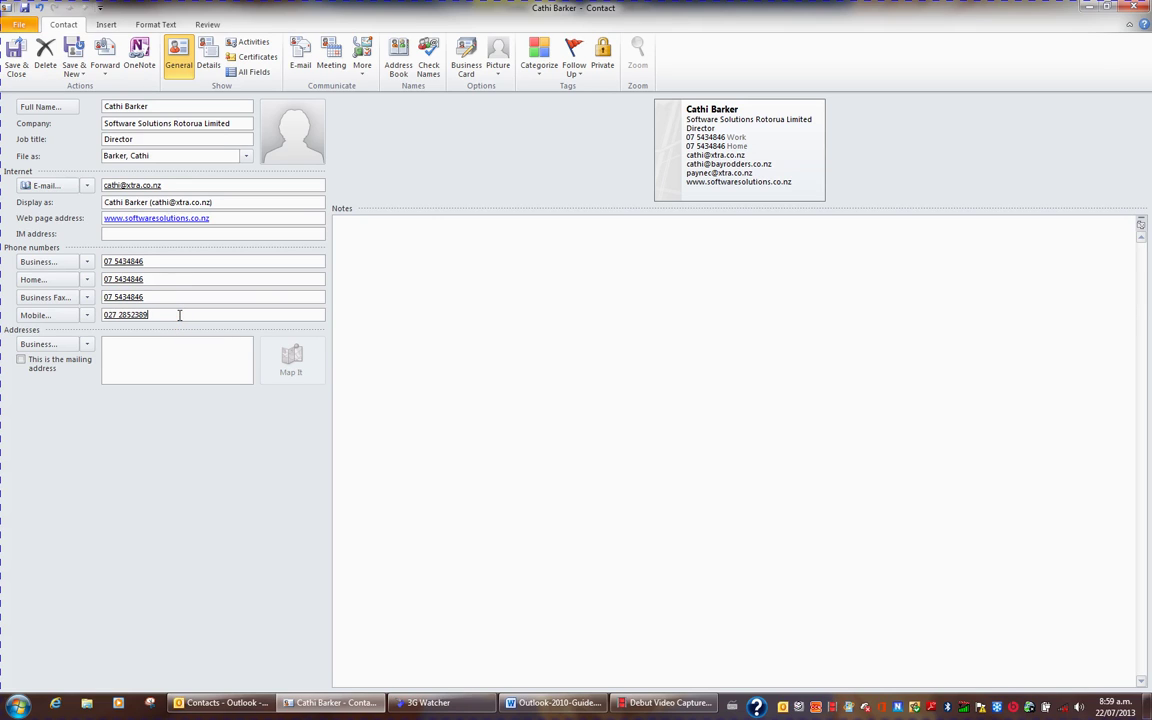
Step: Enter the contact's two-line business postal address as the mailing address
{"action": "left_click", "coordinate": [87, 345]}
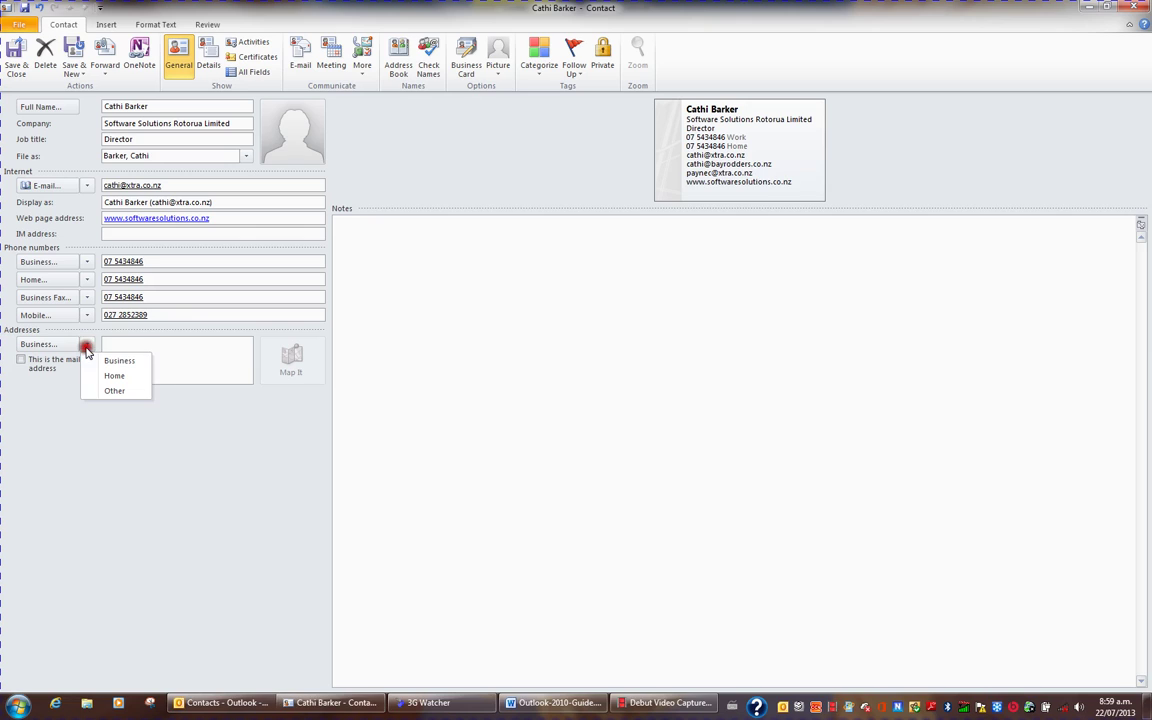
{"action": "left_click", "coordinate": [110, 361]}
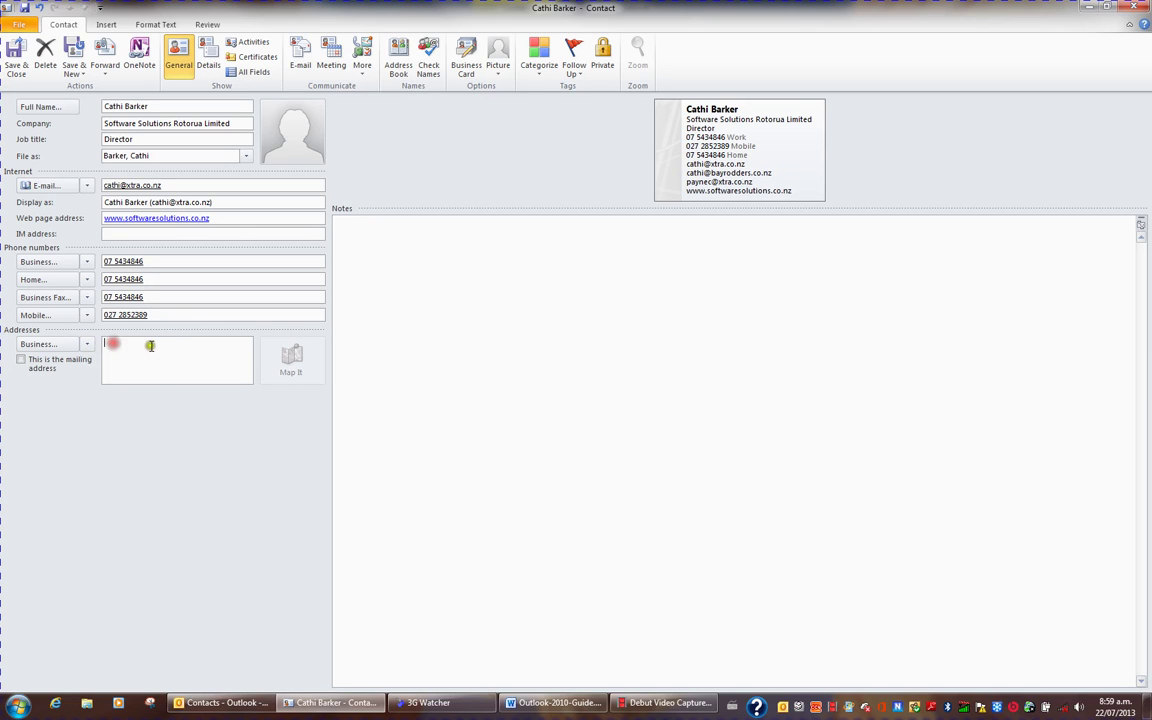
{"action": "left_click", "coordinate": [174, 346]}
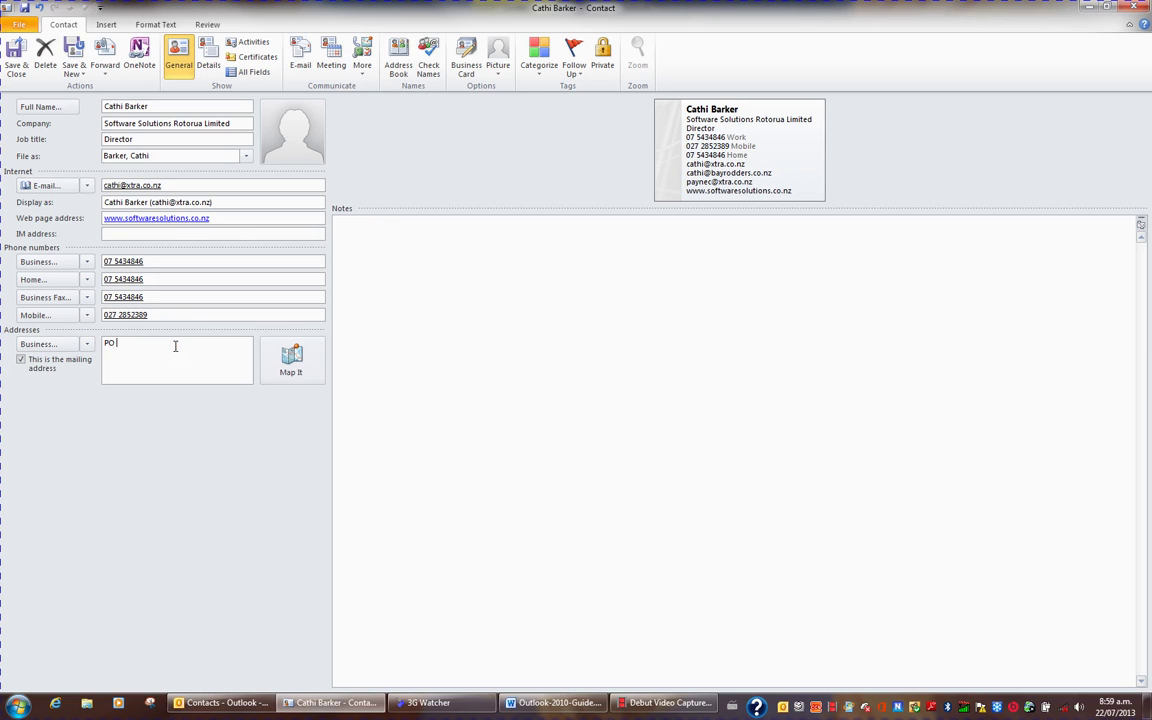
{"action": "key", "text": "Return"}
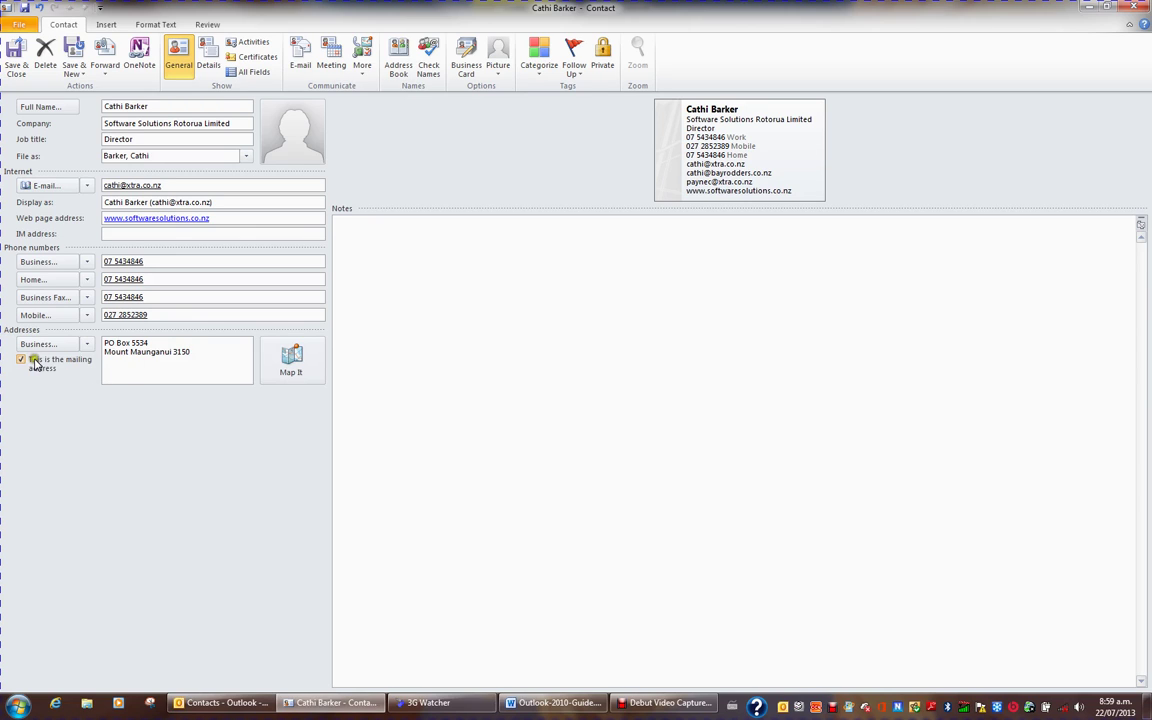
Step: Switch the address type to Home and enter the contact's two-line home address
{"action": "left_click", "coordinate": [88, 346]}
{"action": "left_click", "coordinate": [116, 378]}
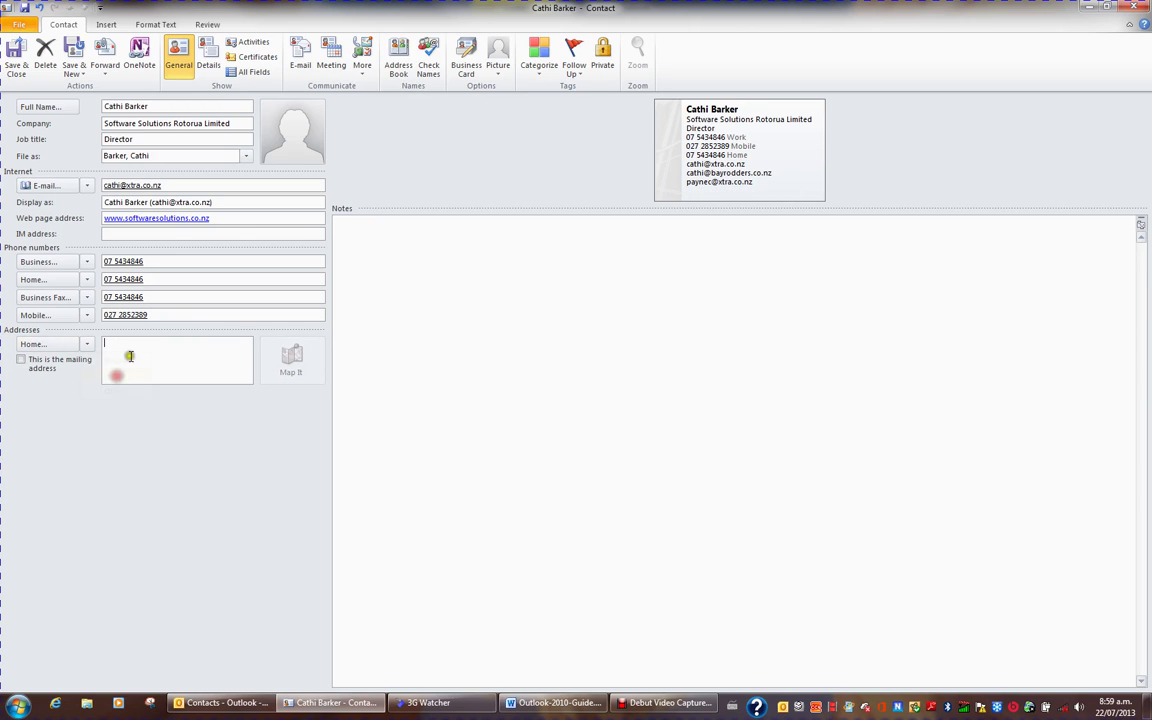
{"action": "left_click", "coordinate": [131, 352]}
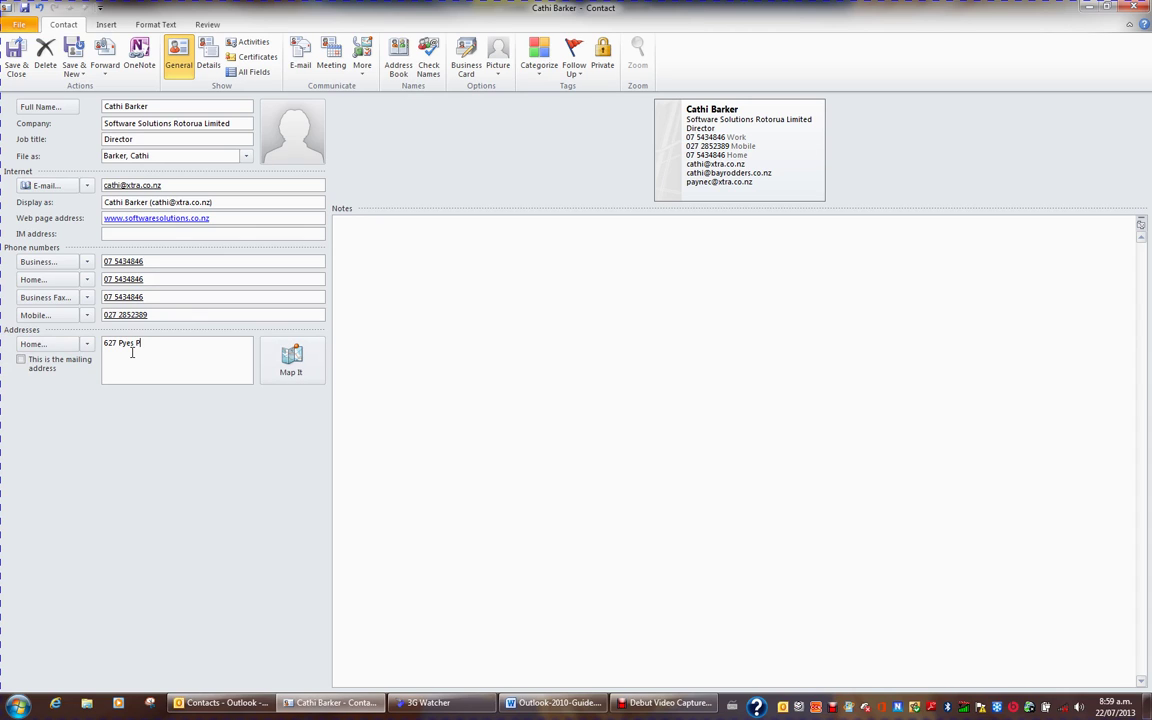
{"action": "key", "text": "Return"}
{"action": "left_click", "coordinate": [377, 243]}
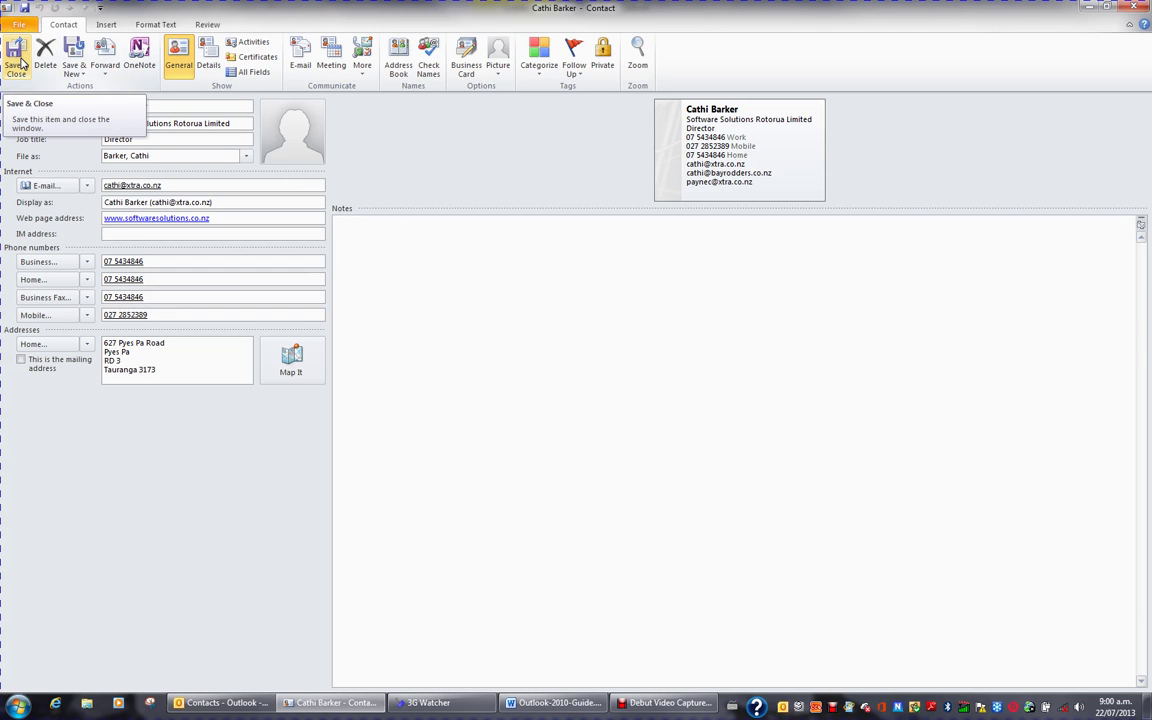
Step: Save the new contact, then reopen it from the Contacts list to verify its details
{"action": "left_click", "coordinate": [16, 62]}
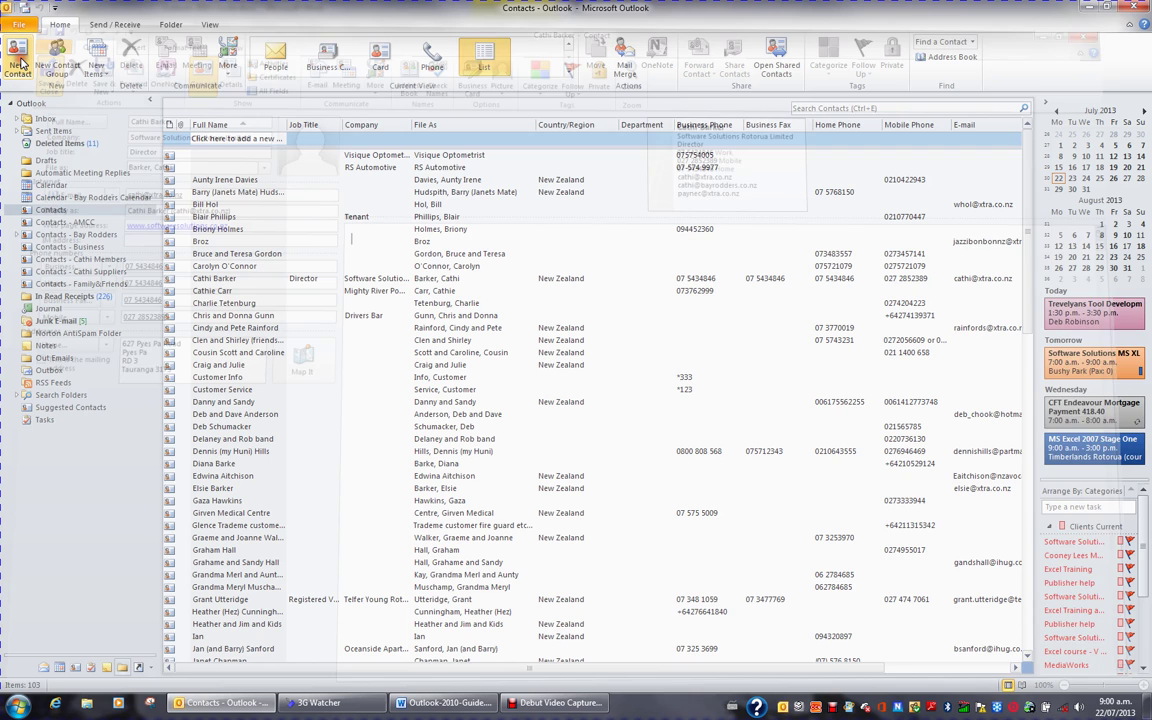
{"action": "left_click", "coordinate": [205, 278]}
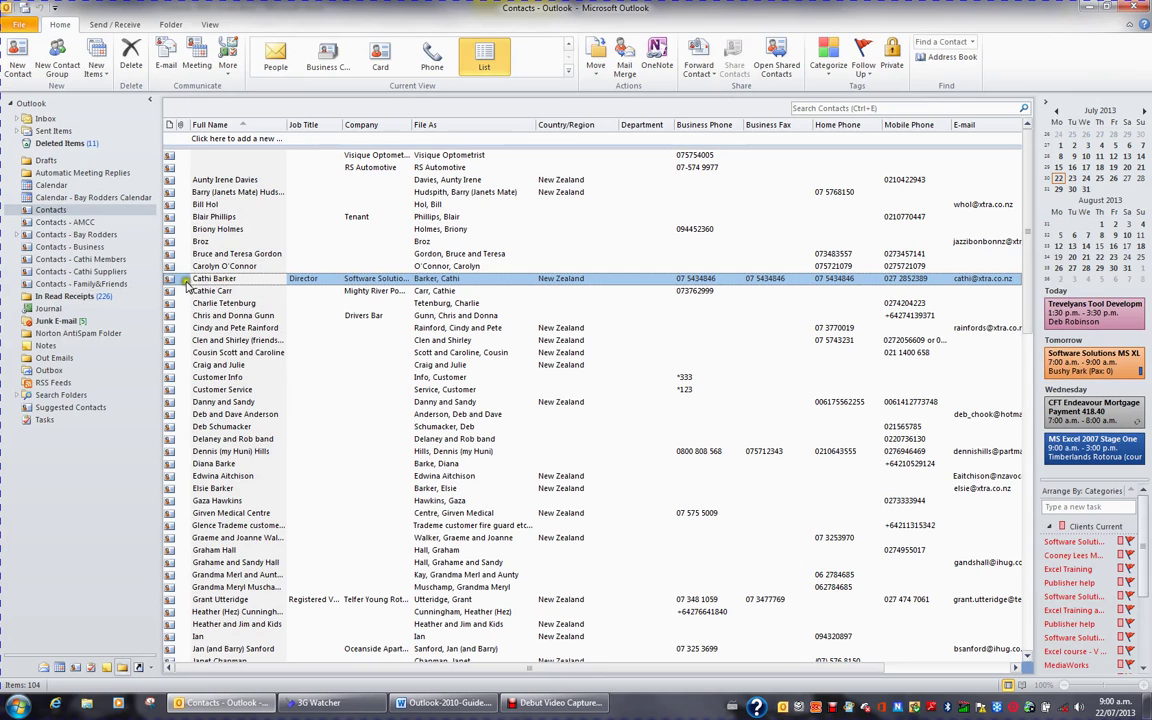
{"action": "double_click", "coordinate": [183, 280]}
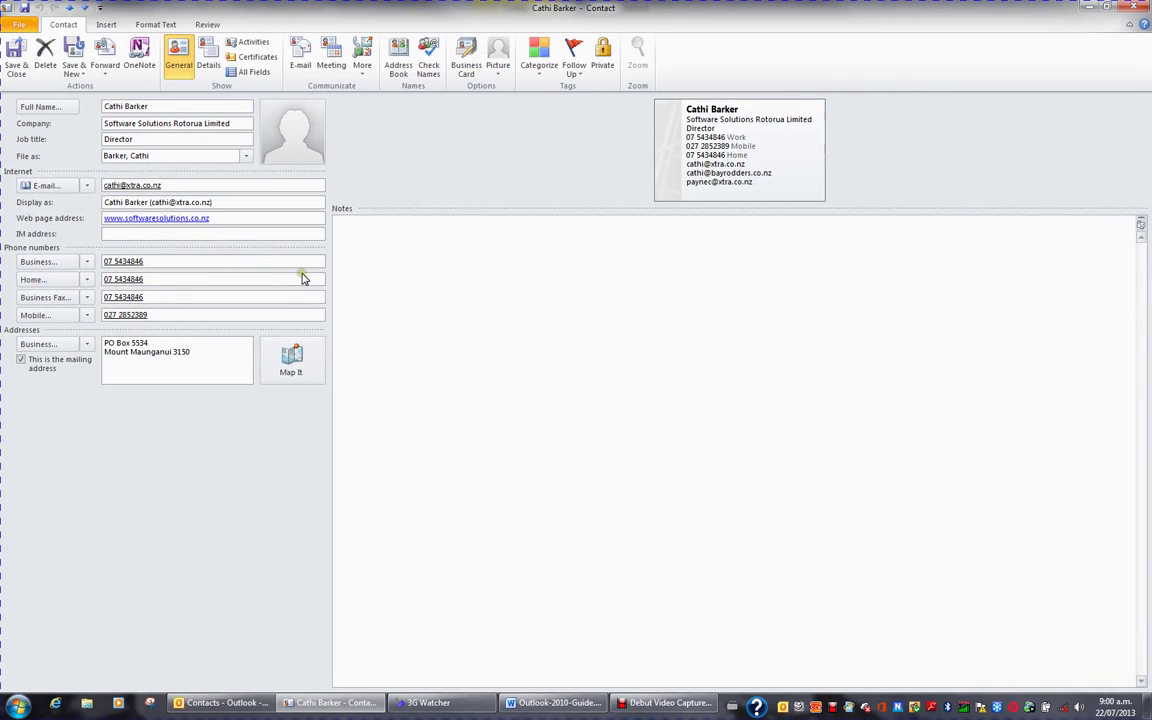